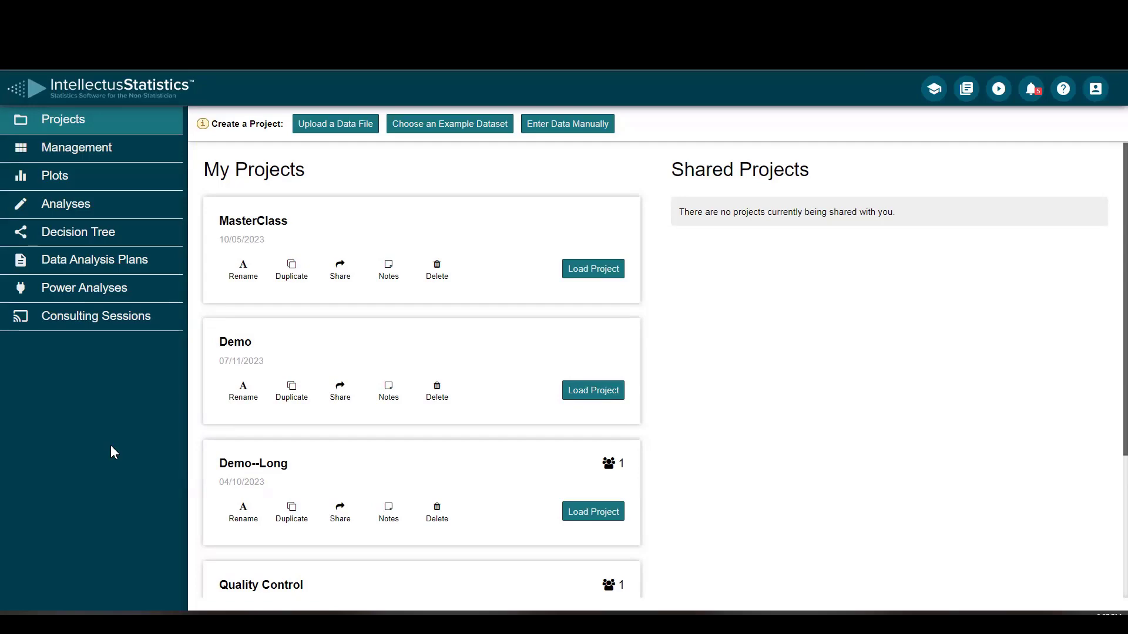
Step: Upload the Rosenberg Self-Esteem Scale spreadsheet as the data file for a new project
left_click(332, 127)
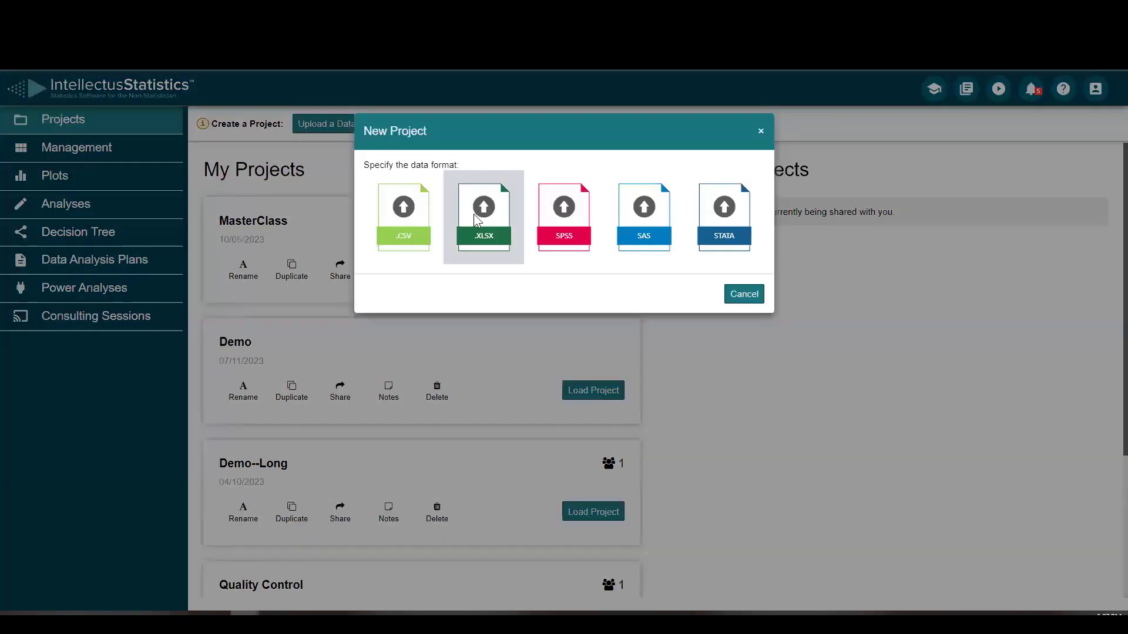
left_click(469, 219)
left_click(392, 170)
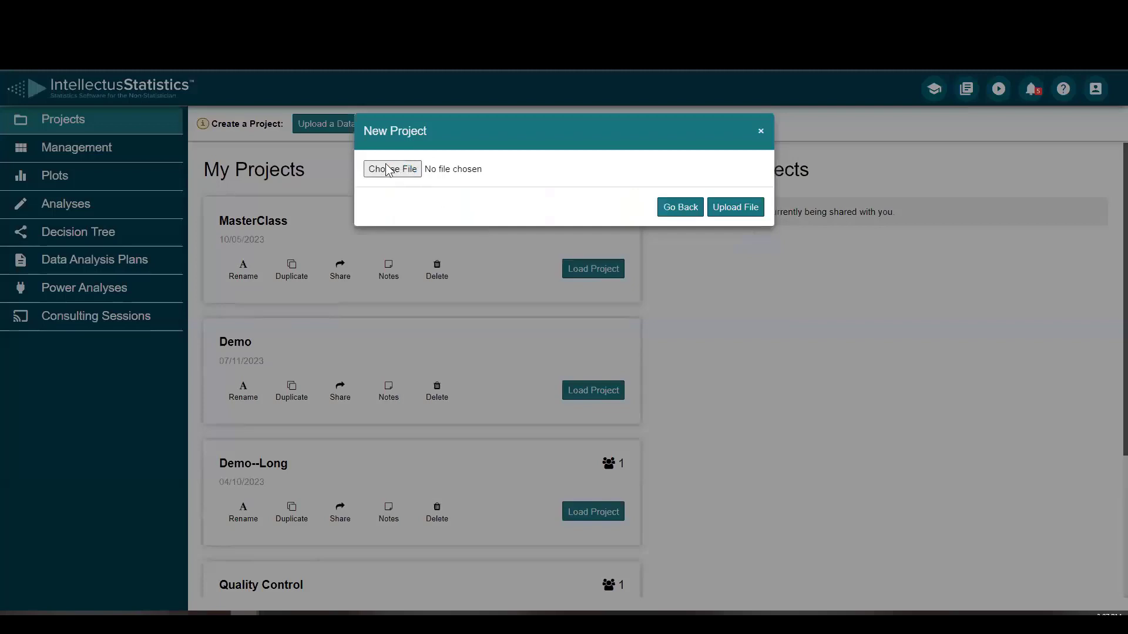
scroll(201, 158, "down", 5)
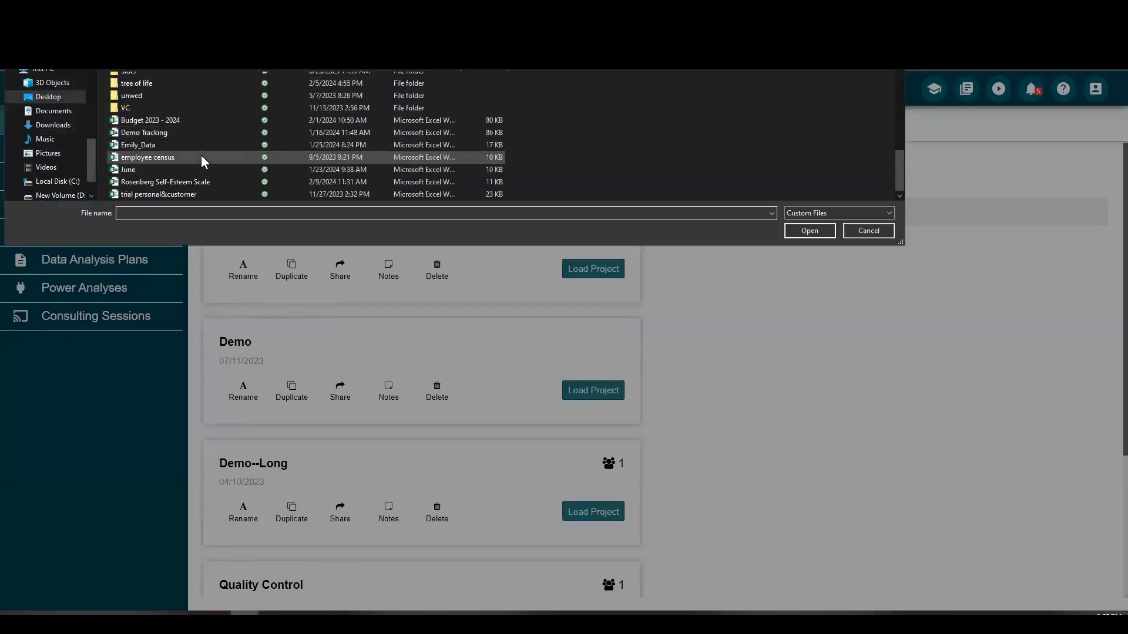
left_click(165, 181)
left_click(810, 230)
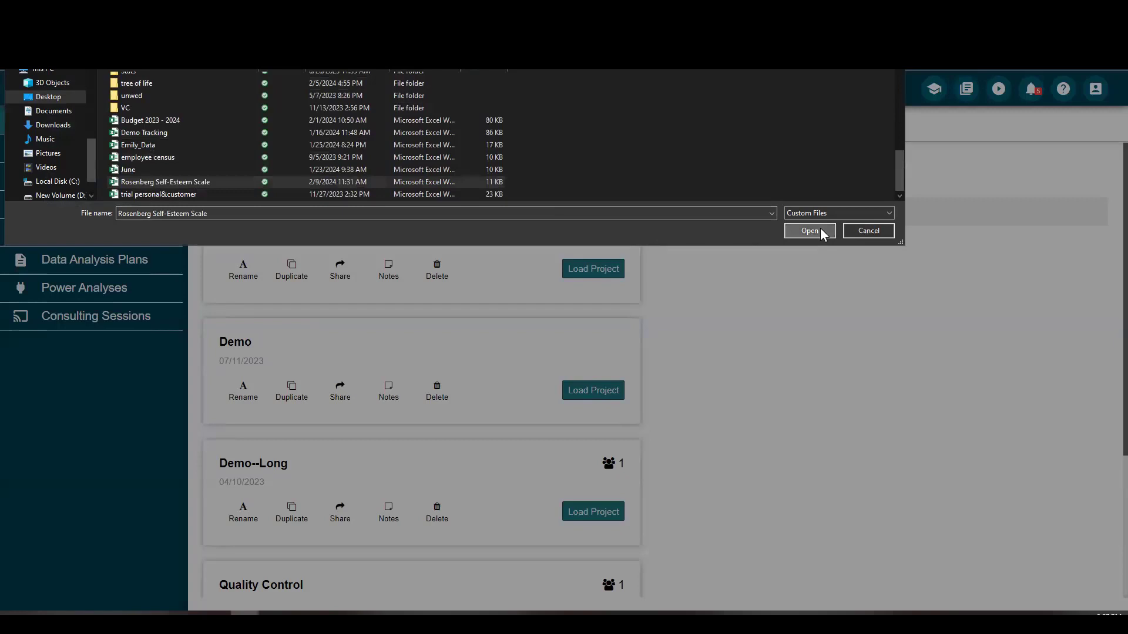
left_click(723, 207)
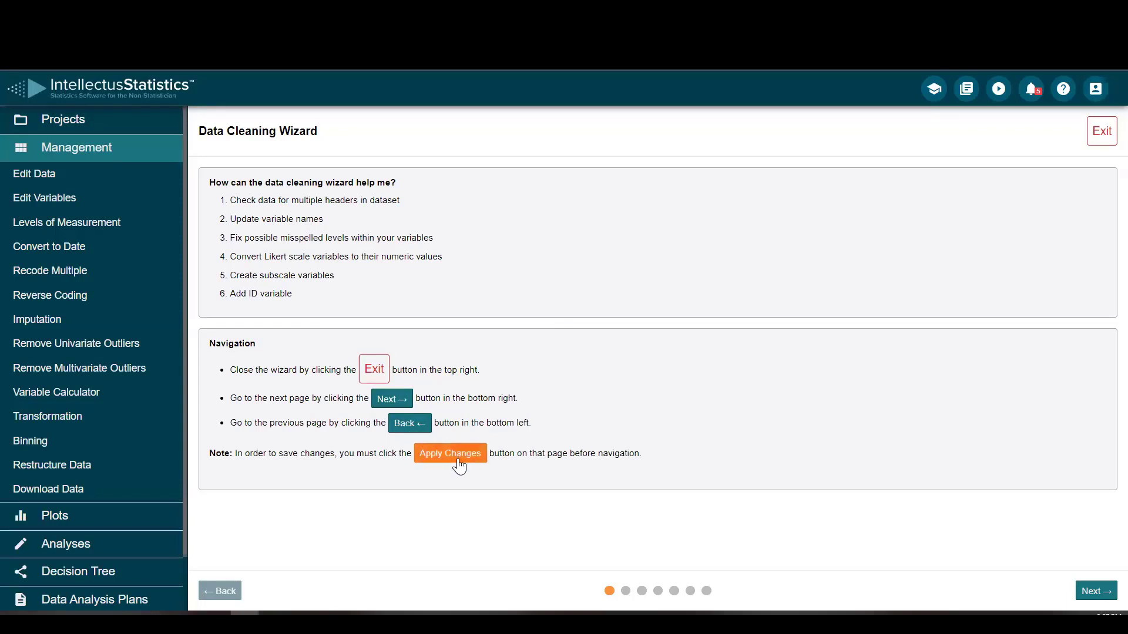
Step: Delete header rows 1 and 2 (question text and answer codes), keeping only Q1–Q12 names
left_click(1095, 593)
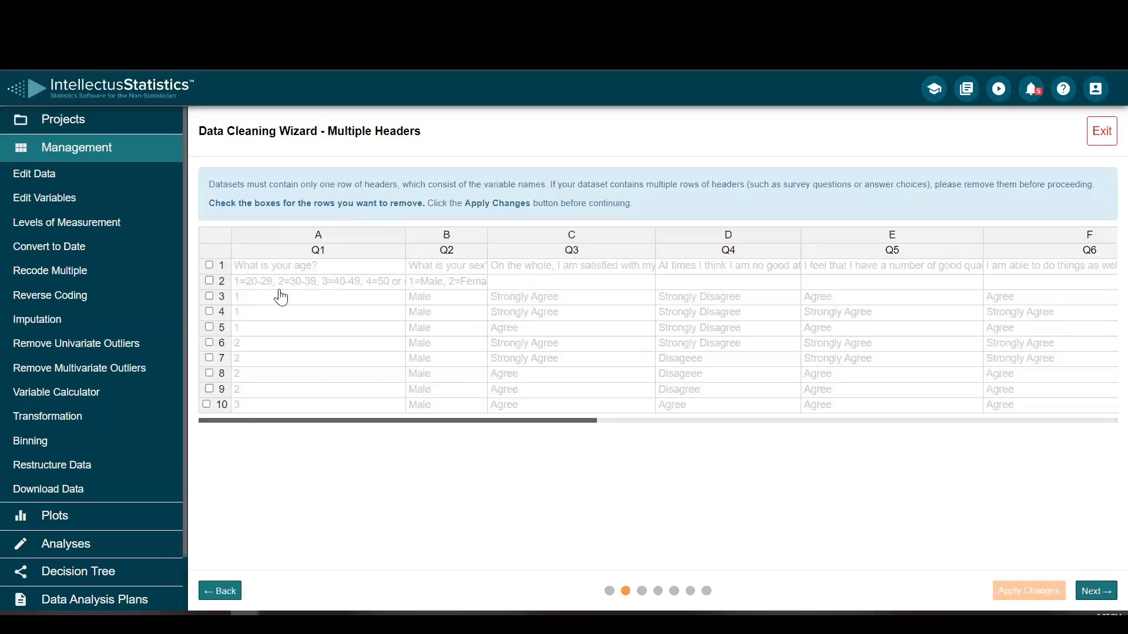
left_click(210, 265)
left_click(210, 281)
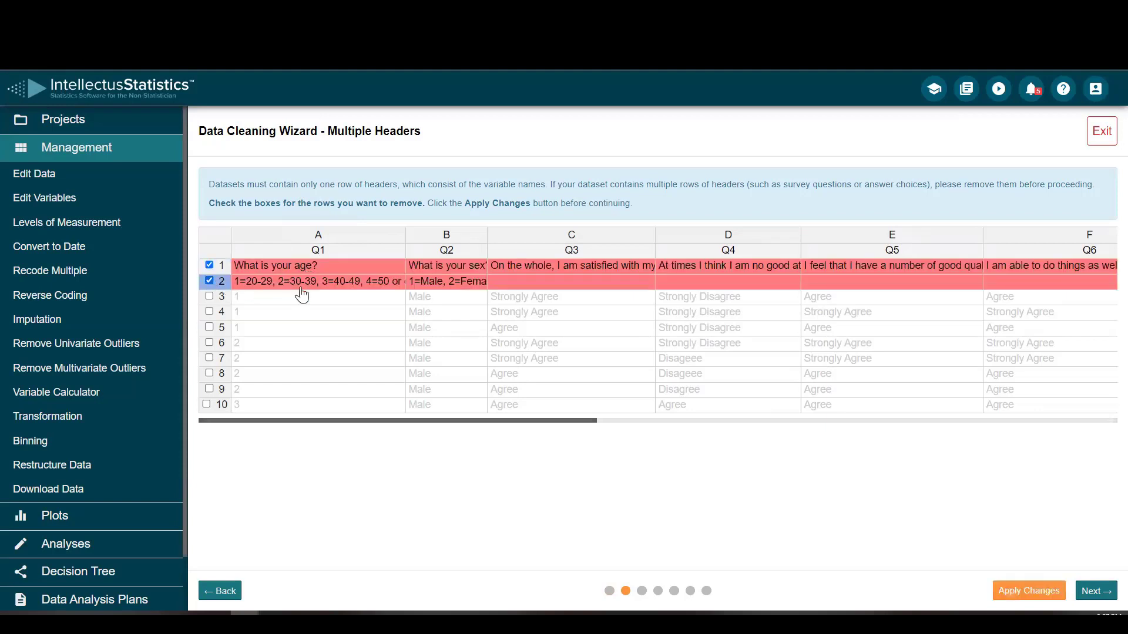
left_click(1029, 592)
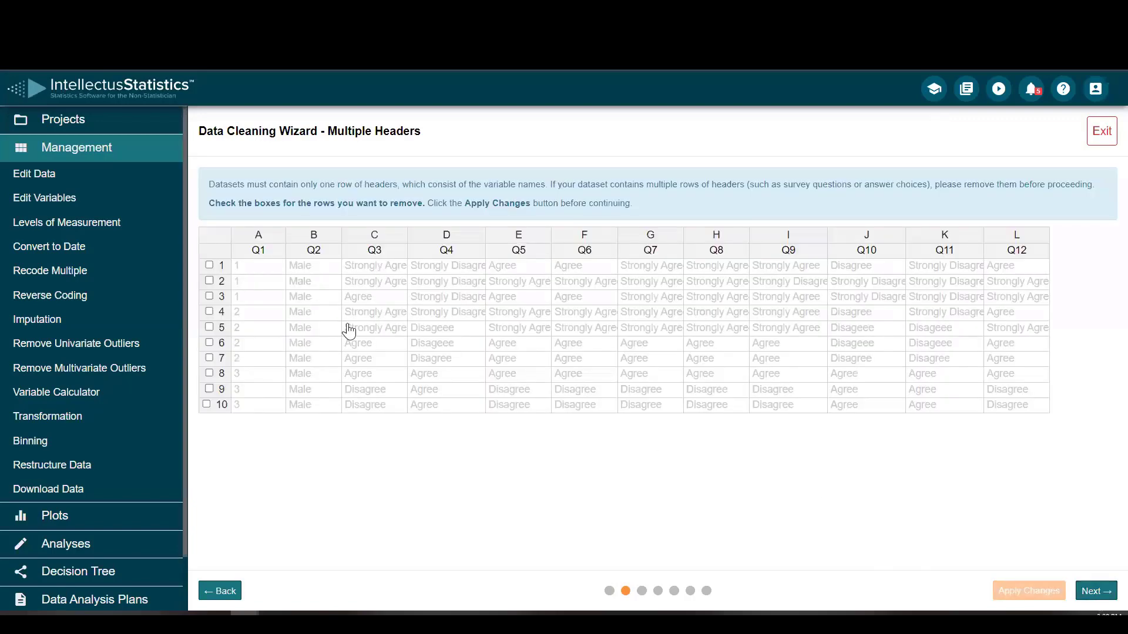
left_click(1096, 591)
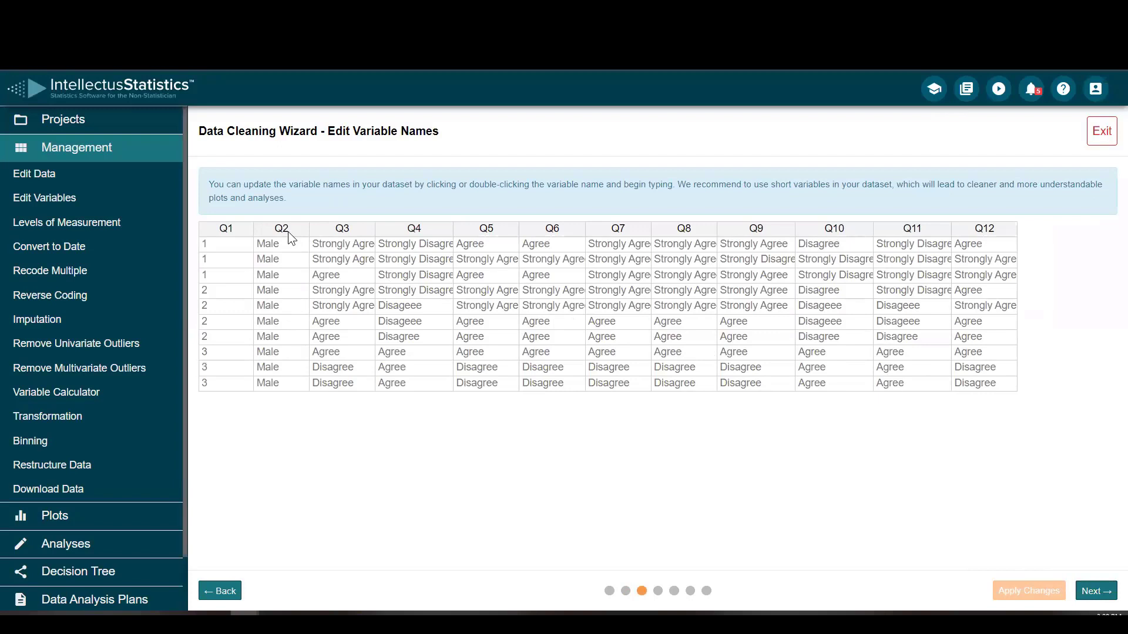
Step: Rename variable Q2 to Gender and apply the change
double_click(288, 227)
type("GEn")
key("BackSpace")
key("BackSpace")
type("ender")
left_click(340, 306)
left_click(1038, 601)
left_click(1088, 591)
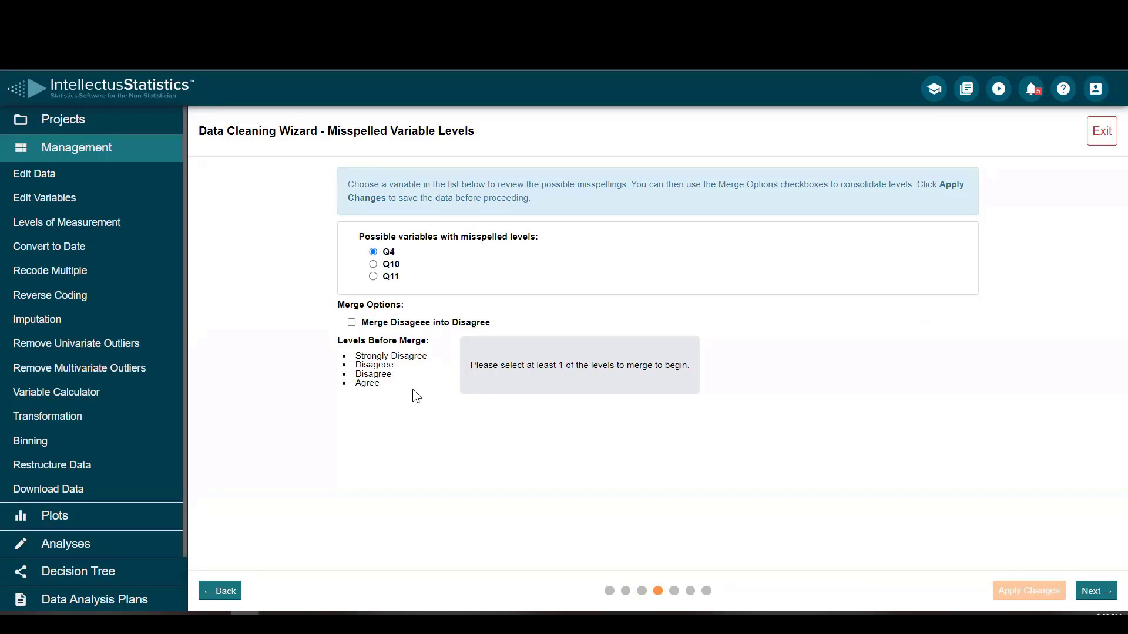
Step: Merge the misspelled level Disageee into Disagree for Q4, Q10 and Q11, applying each merge
left_click(352, 322)
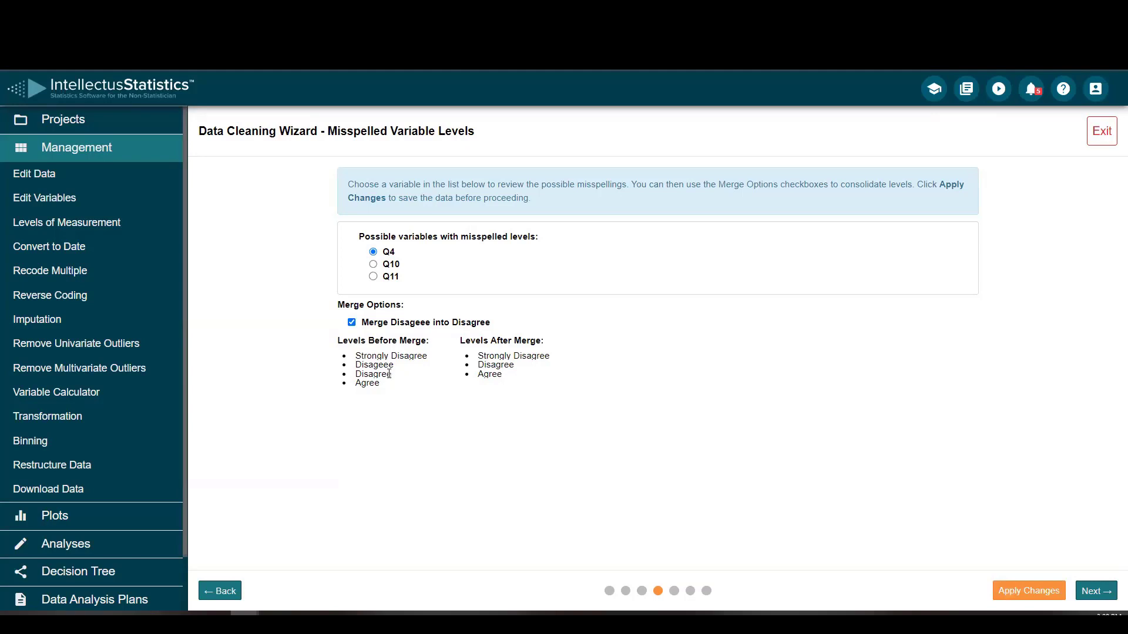
left_click(1035, 592)
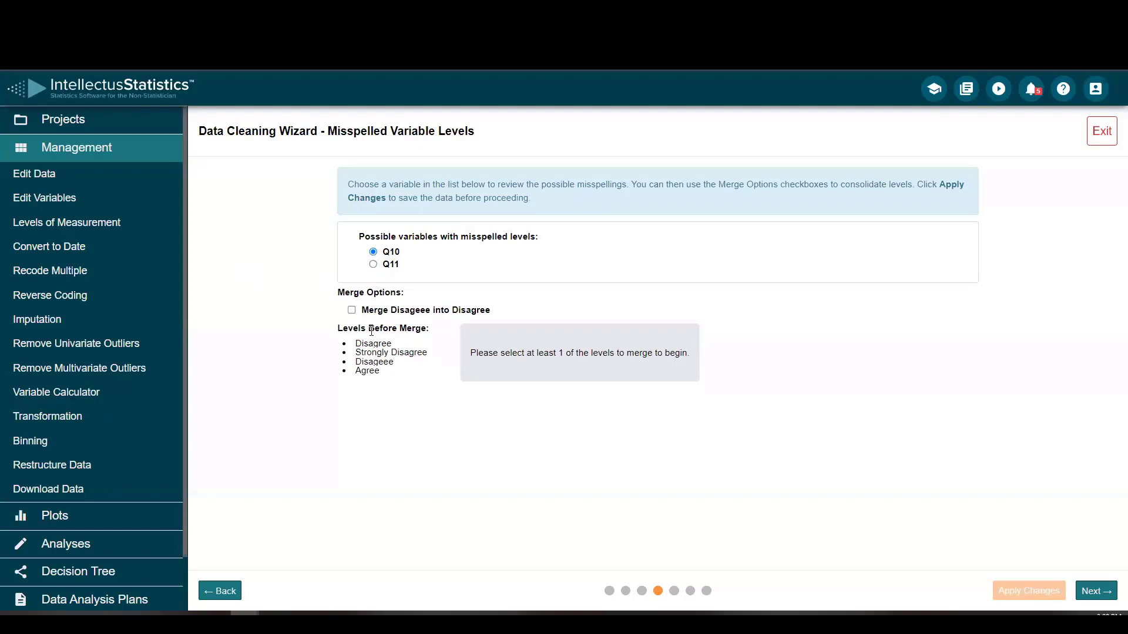
left_click(352, 310)
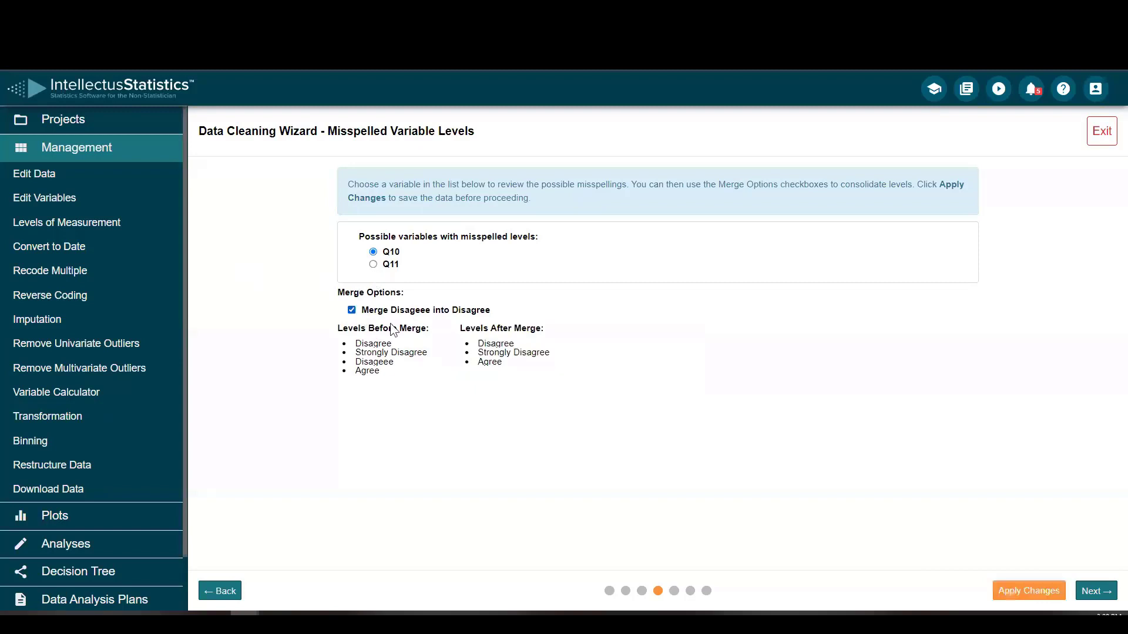
left_click(1029, 591)
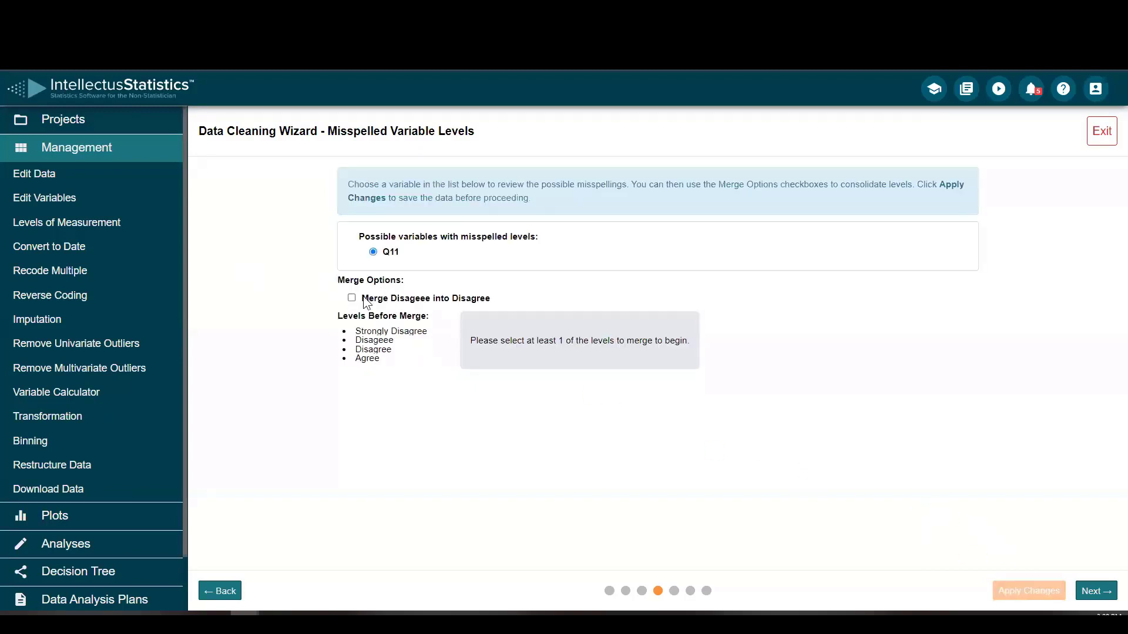
left_click(352, 298)
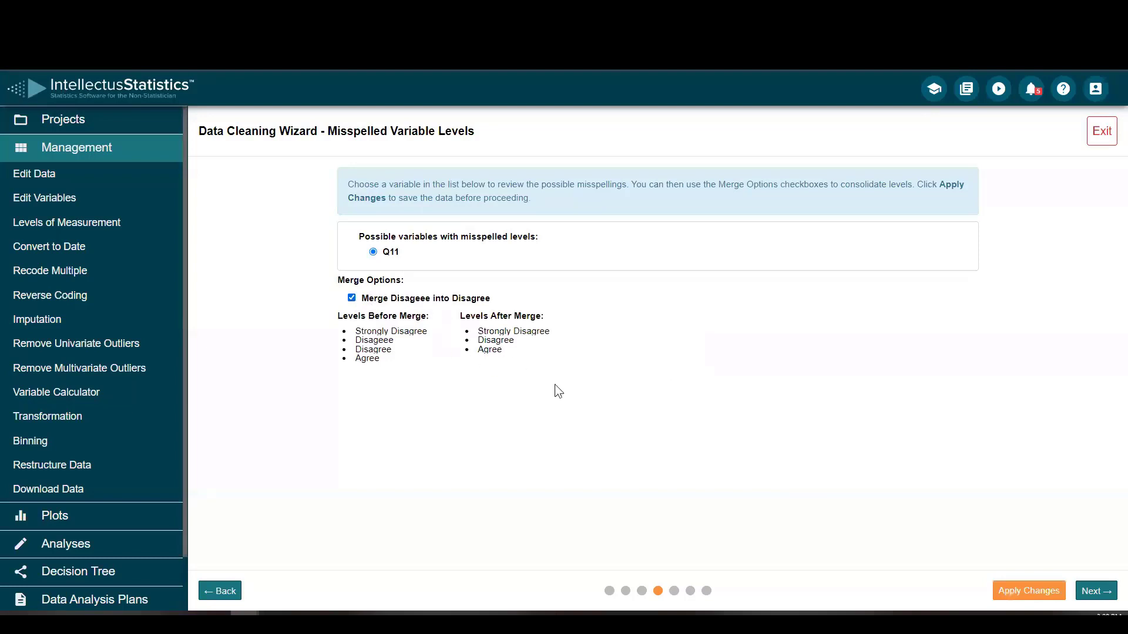
left_click(1005, 585)
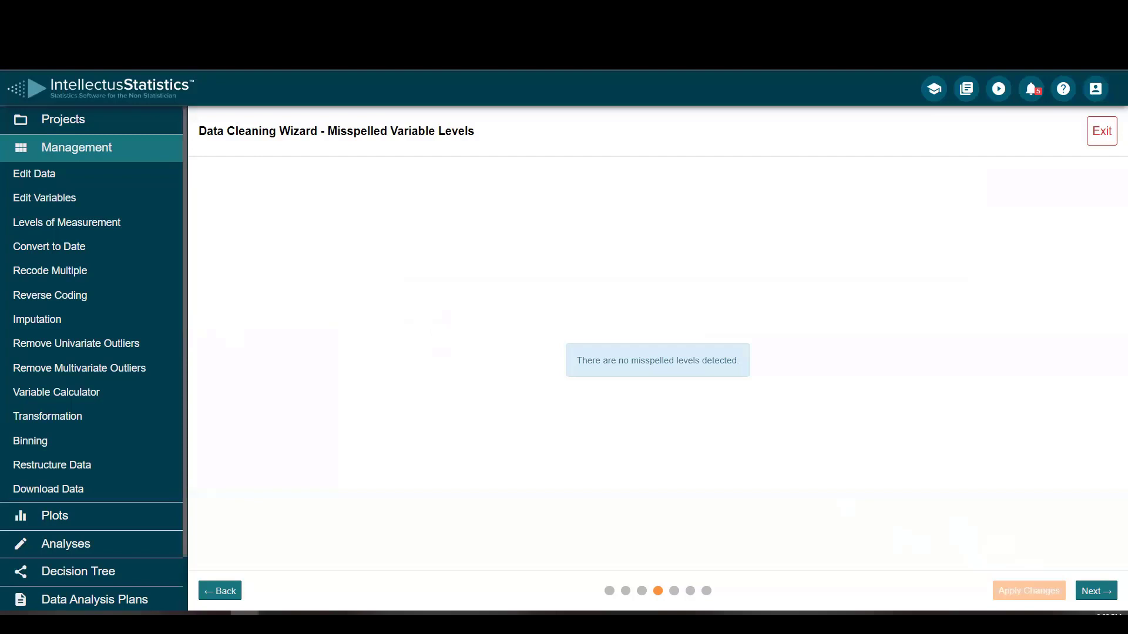
left_click(1096, 591)
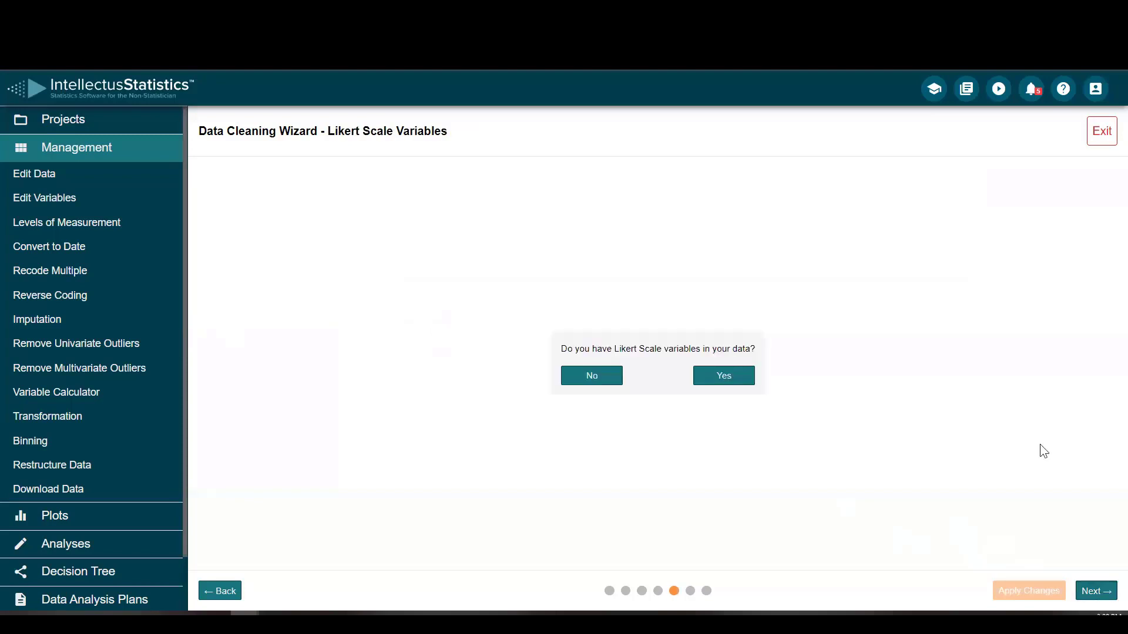
Step: Confirm Likert variables exist and convert Q3–Q12 using the 5-Point Agreement Scale to 1–5
left_click(723, 383)
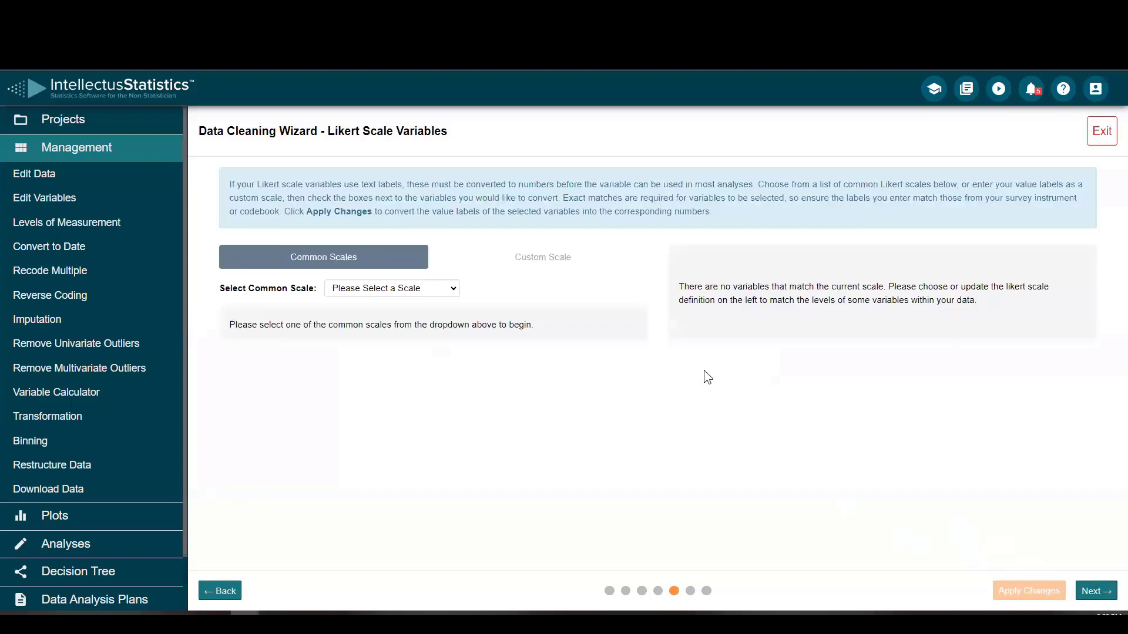
left_click(416, 288)
scroll(410, 390, "down", 5)
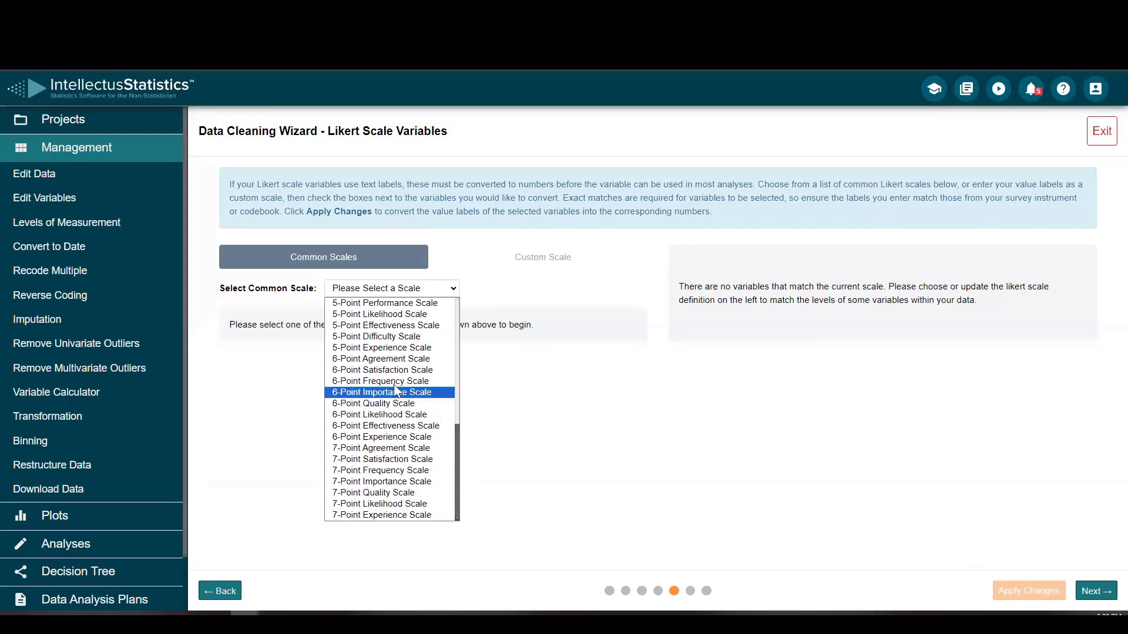
left_click(403, 326)
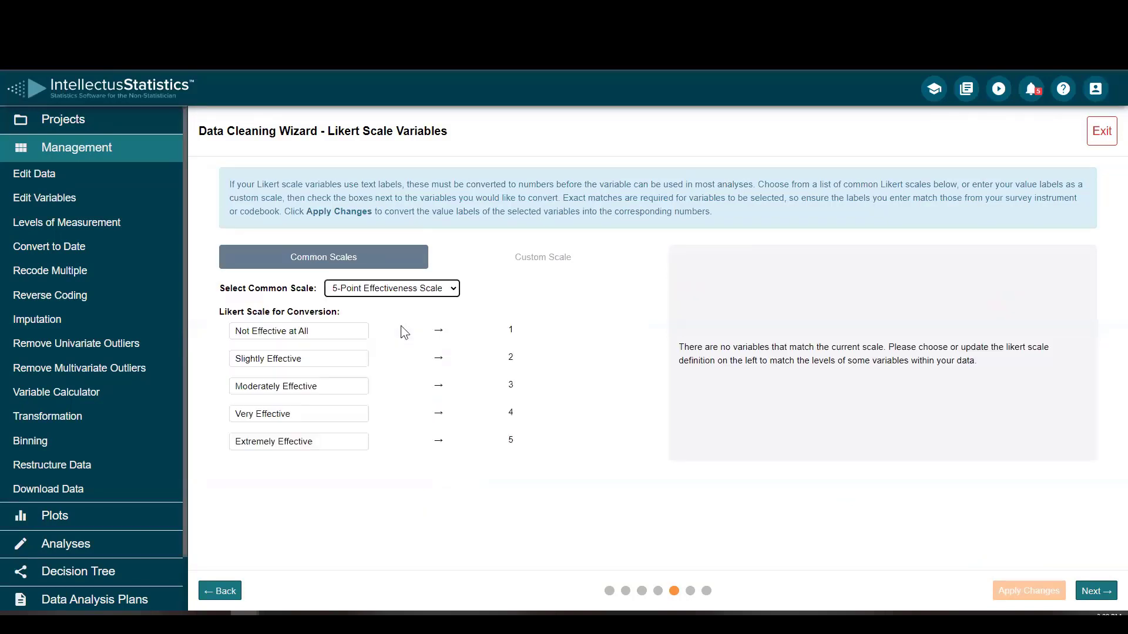
key("Down")
key("Down")
key("Down")
key("Down")
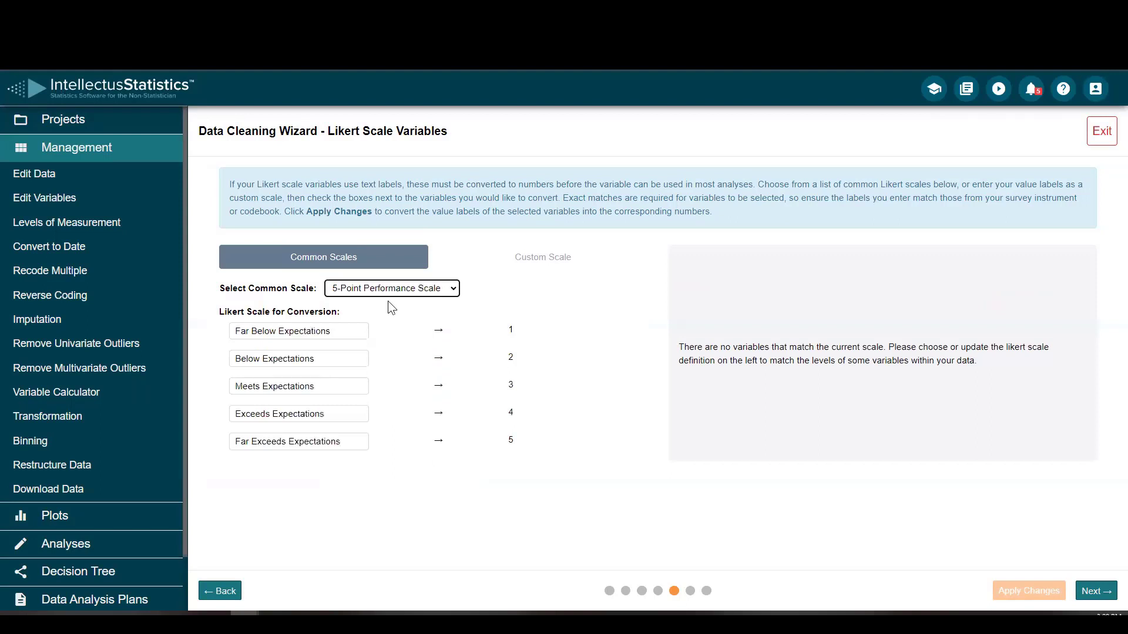
key("Down")
key("Down")
key("Down")
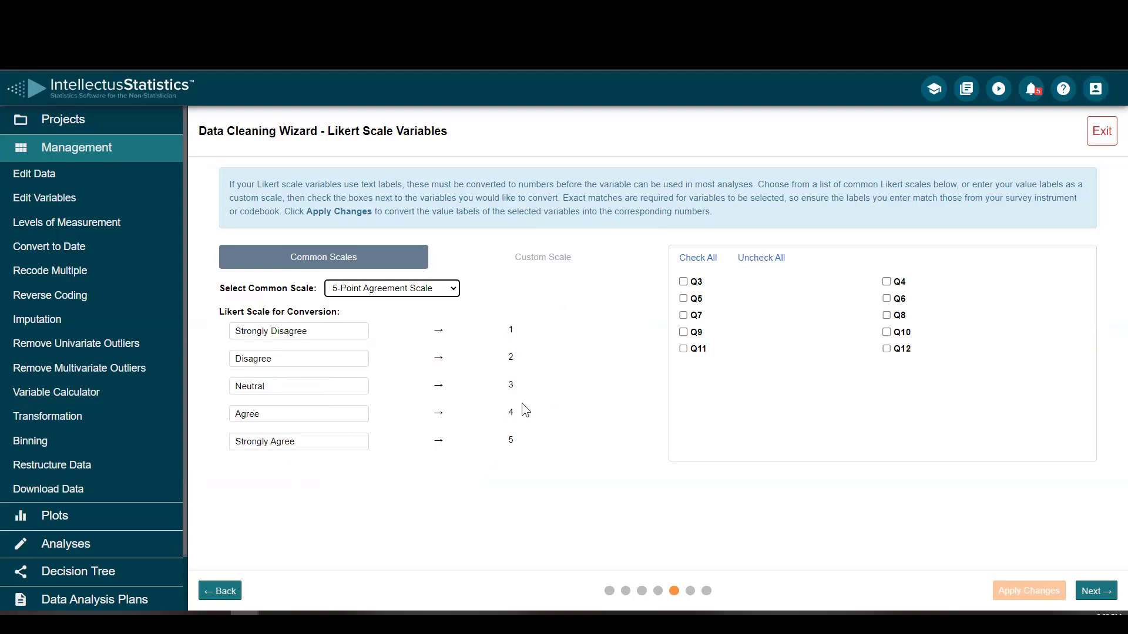
left_click(698, 258)
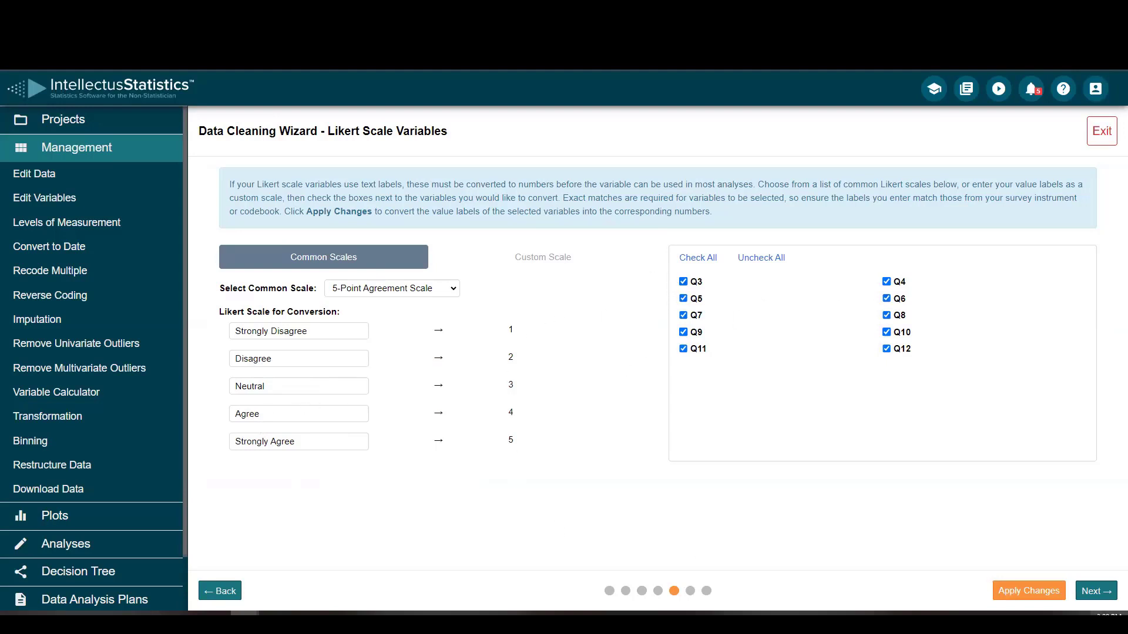
left_click(1020, 599)
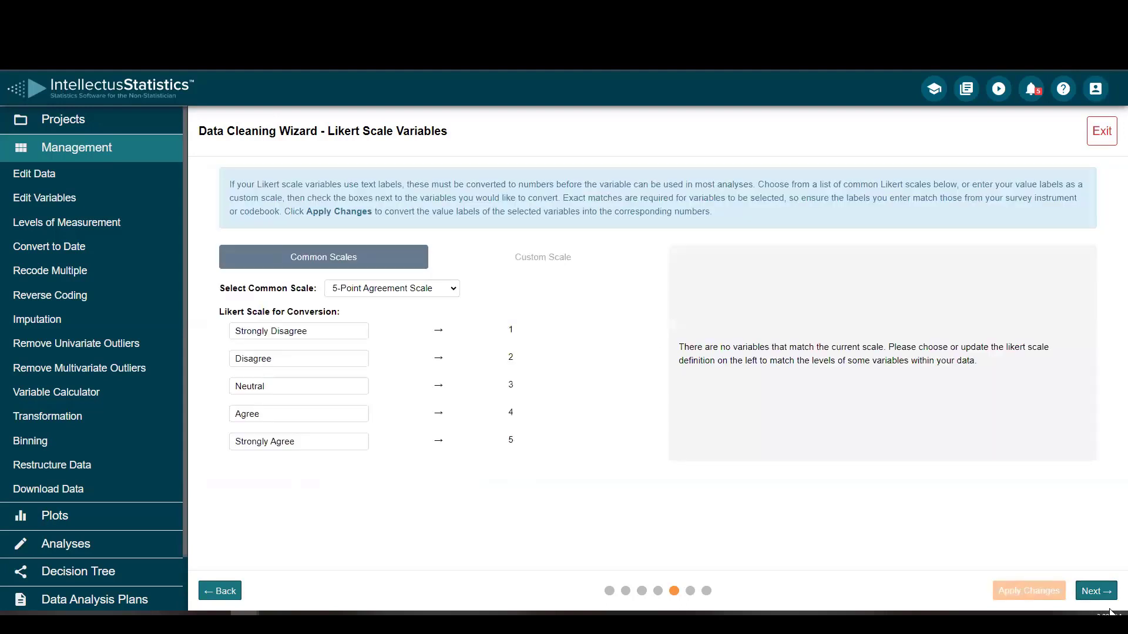
Step: Start a new subscale with all items except Q1, reverse-coding Q4 on a 1–5 range
left_click(1106, 591)
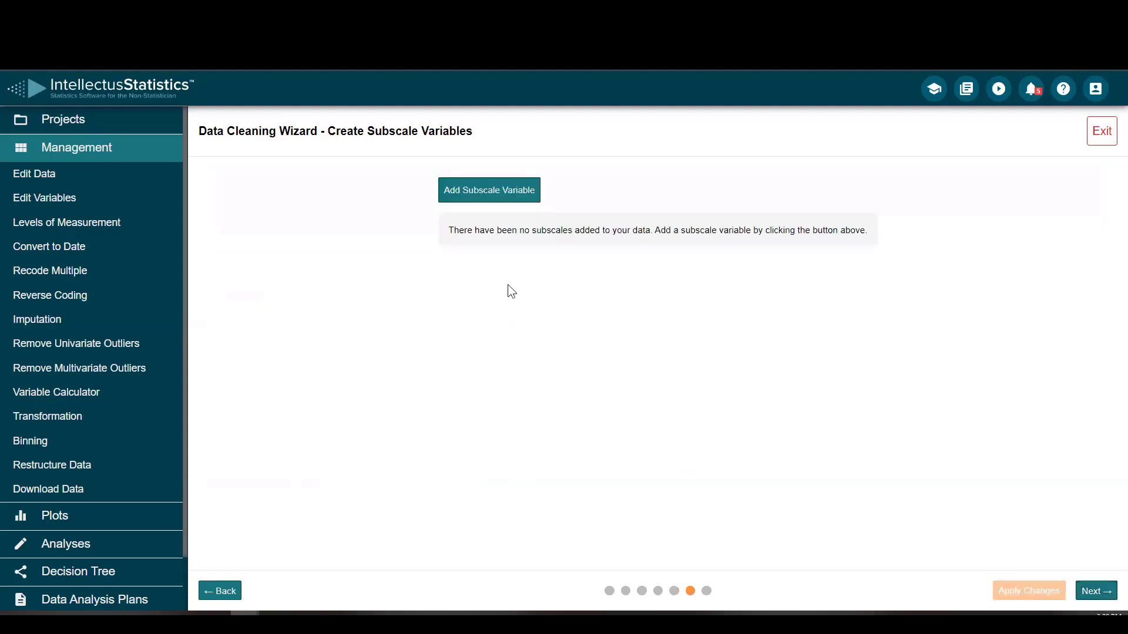
left_click(483, 193)
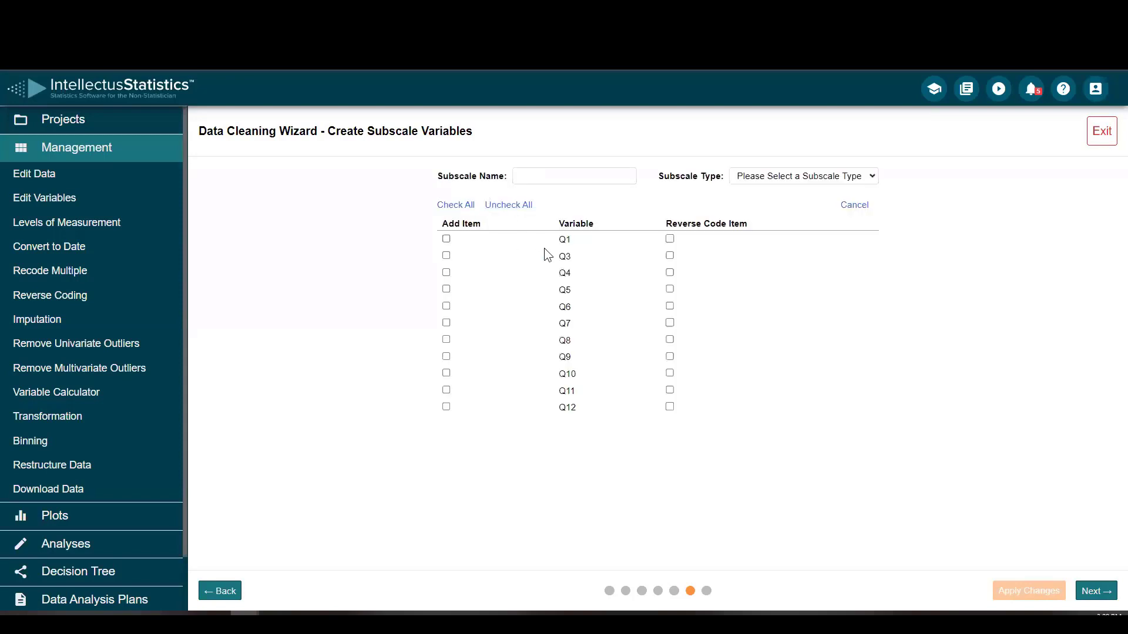
left_click(458, 204)
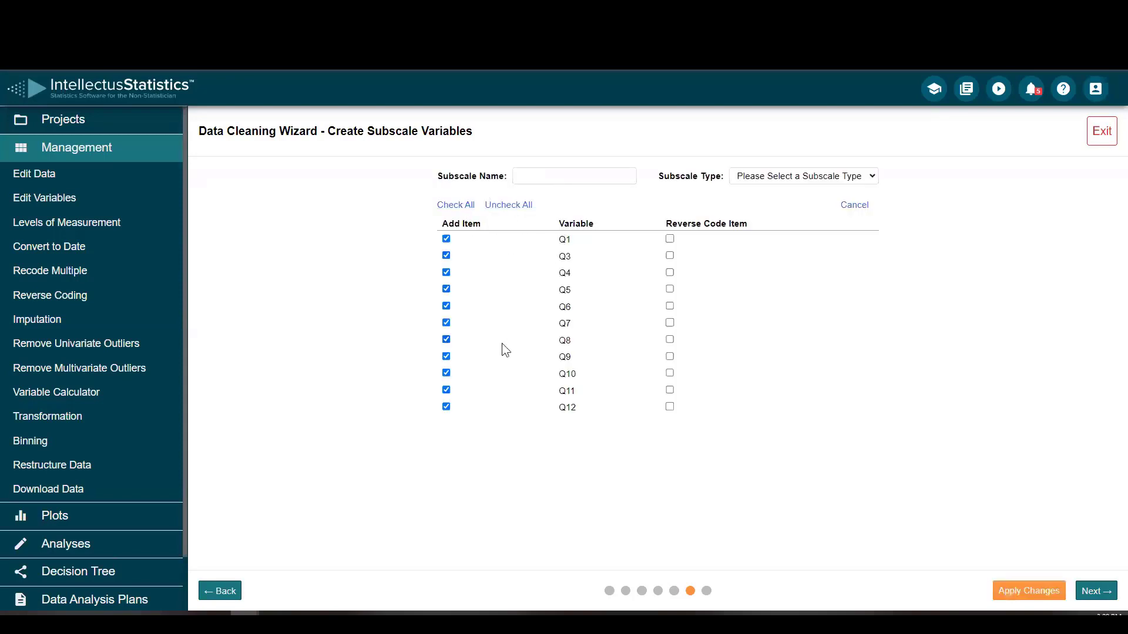
left_click(448, 238)
left_click(669, 274)
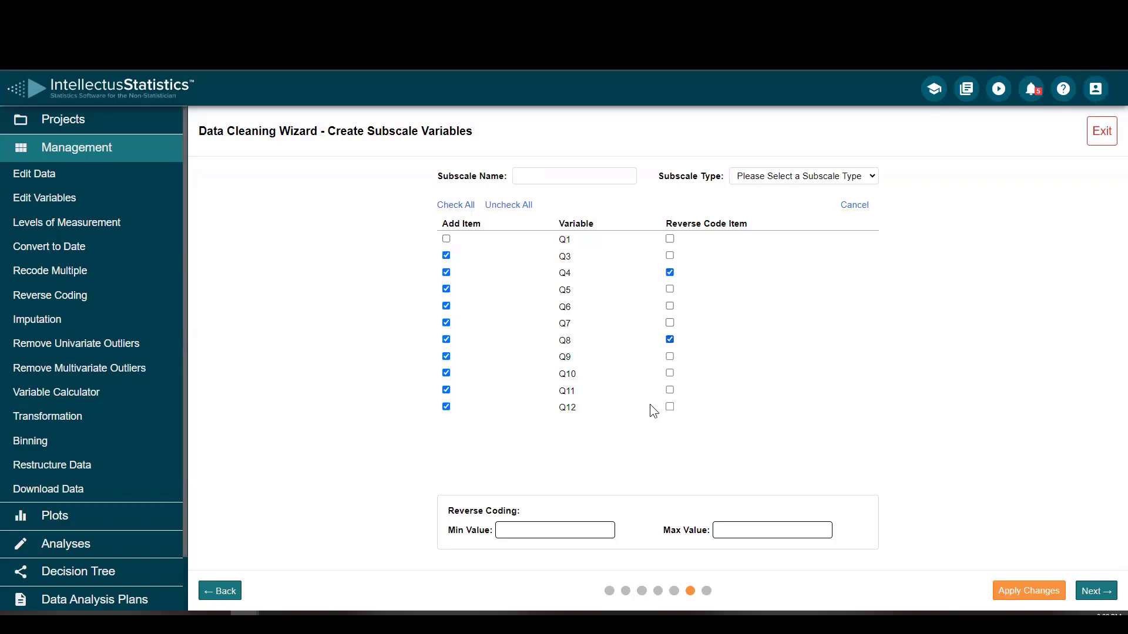
left_click(514, 527)
type("1")
left_click(726, 529)
type("5")
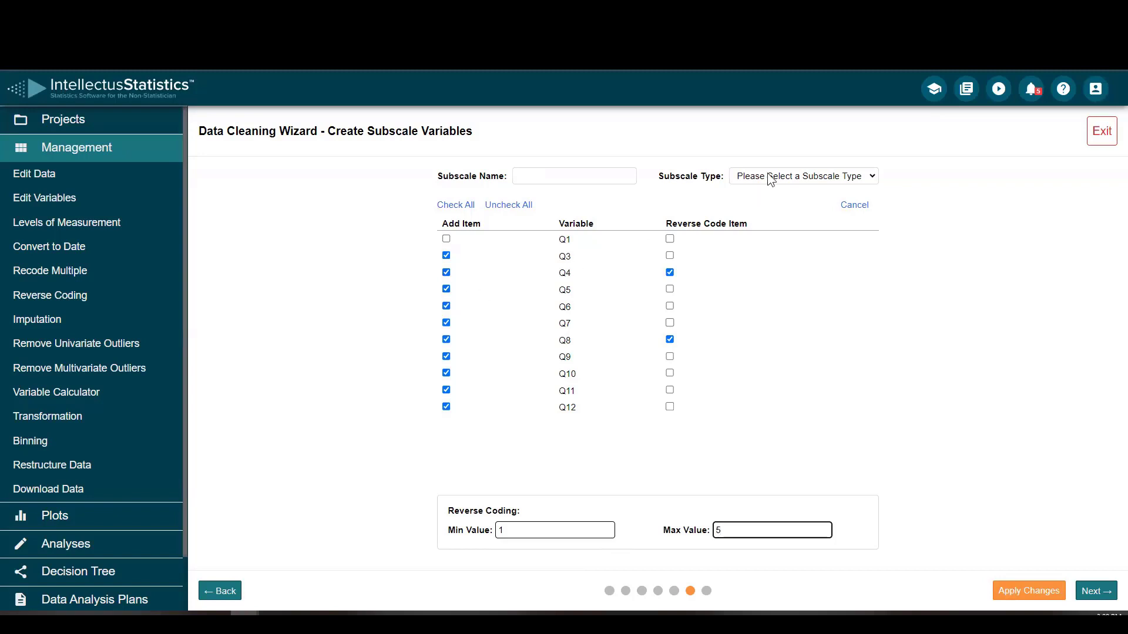
Step: Name the subscale Total, set its type to Sum, and create it
left_click(561, 179)
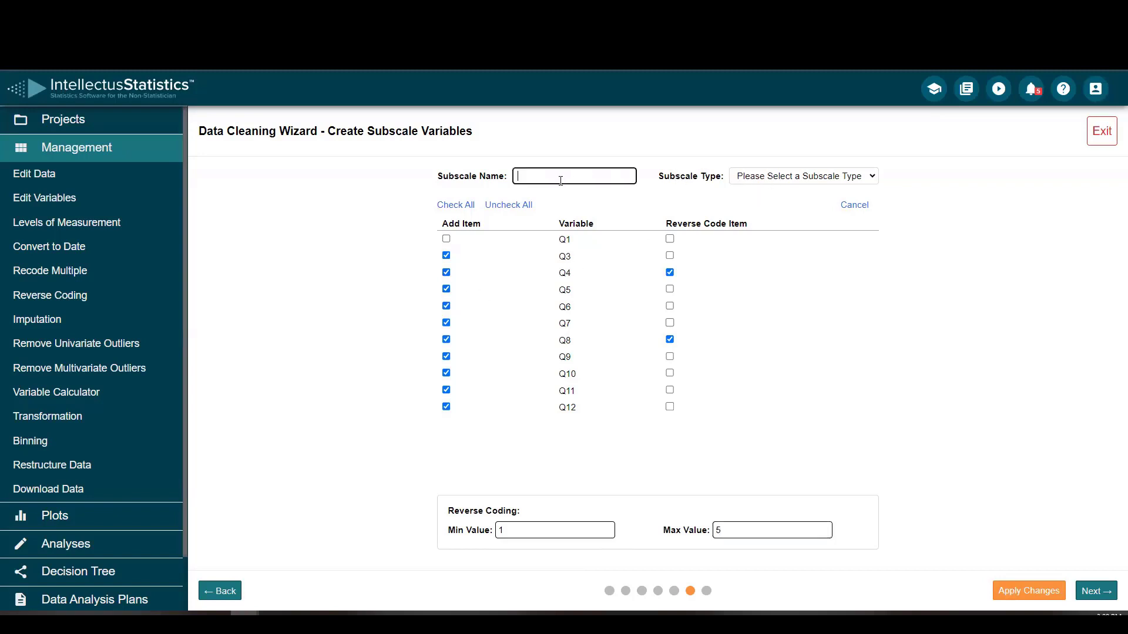
type("Total")
left_click(772, 175)
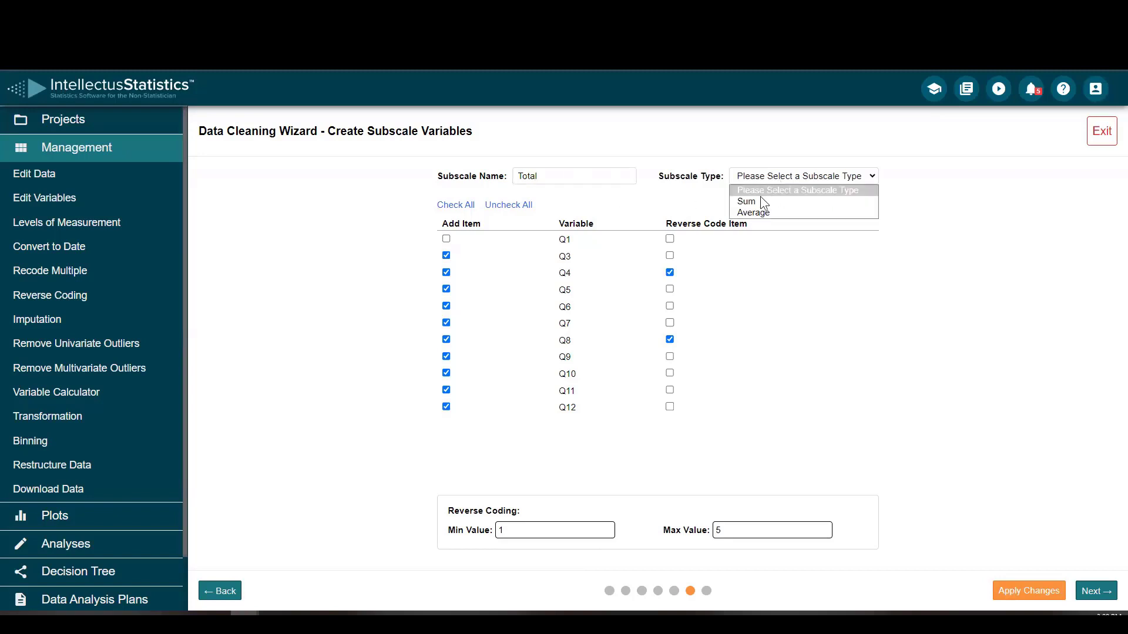
left_click(762, 202)
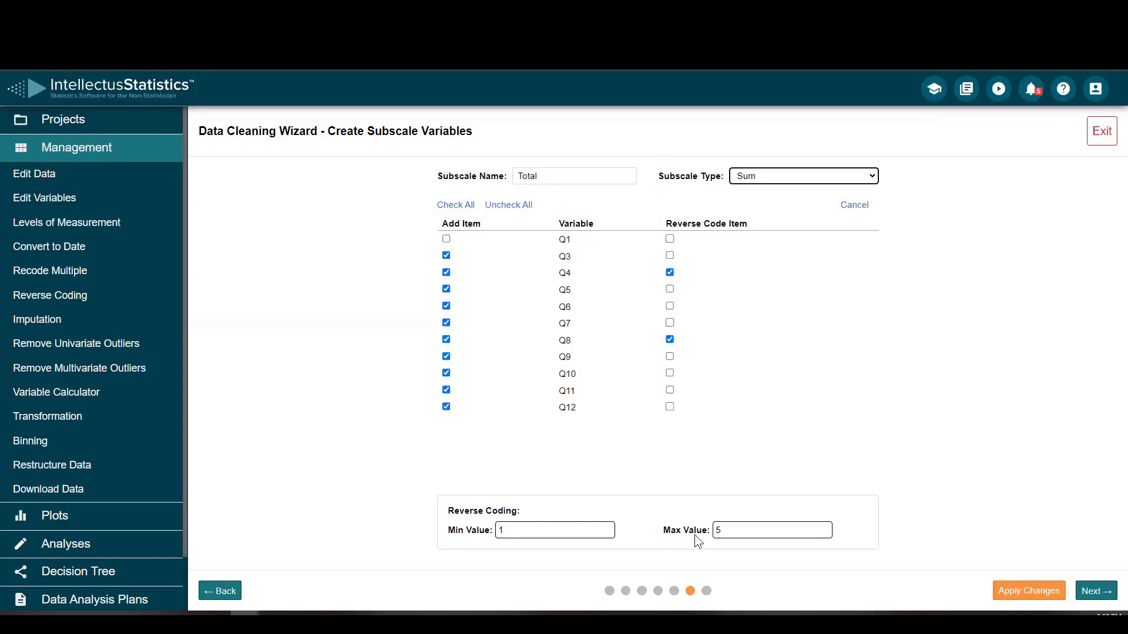
left_click(1032, 590)
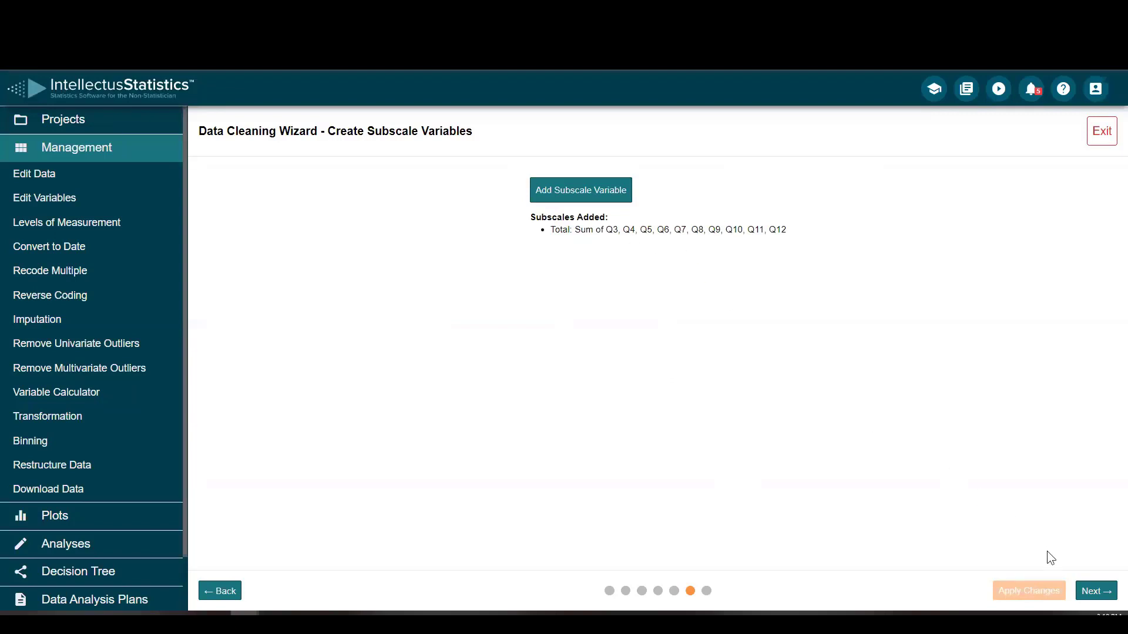
Step: Add an ID variable named ID that numbers every case
left_click(1094, 592)
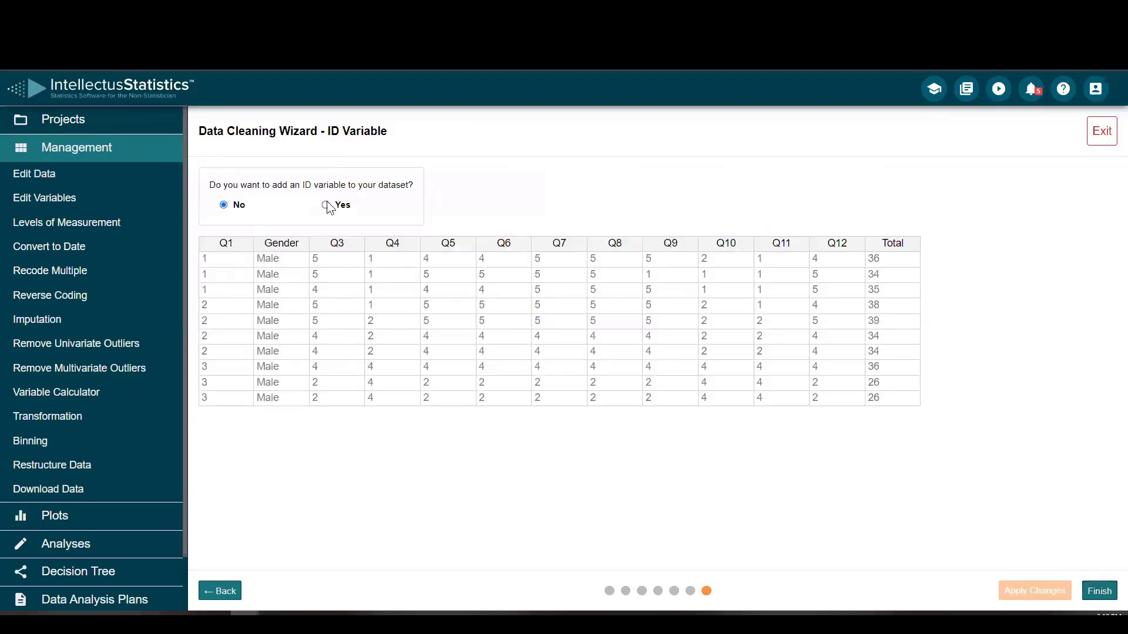
left_click(326, 205)
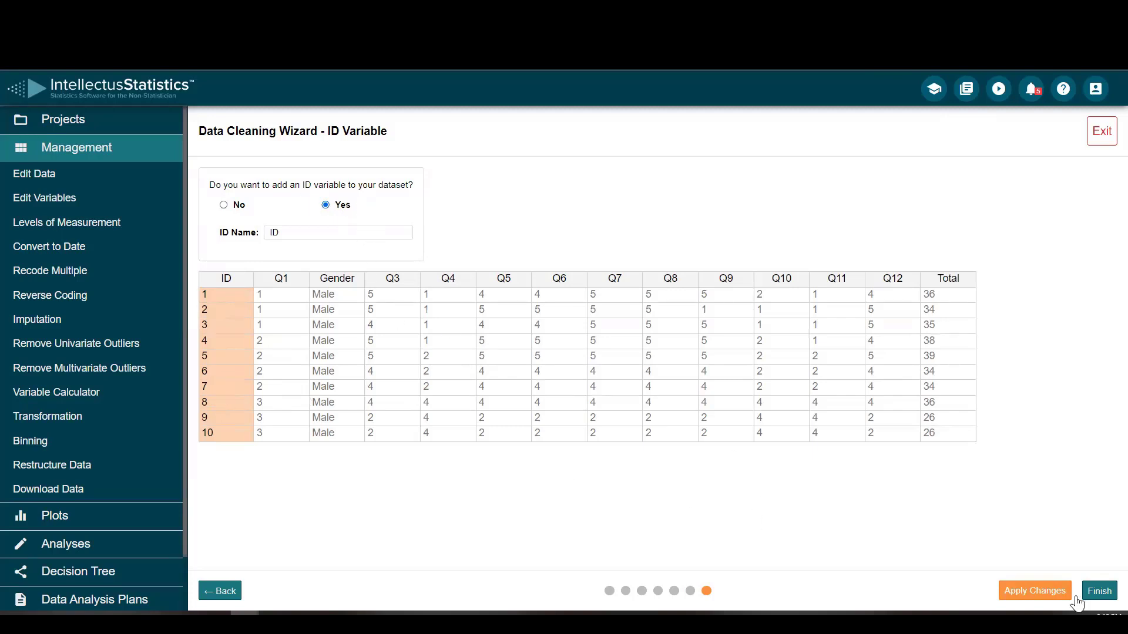
left_click(1043, 590)
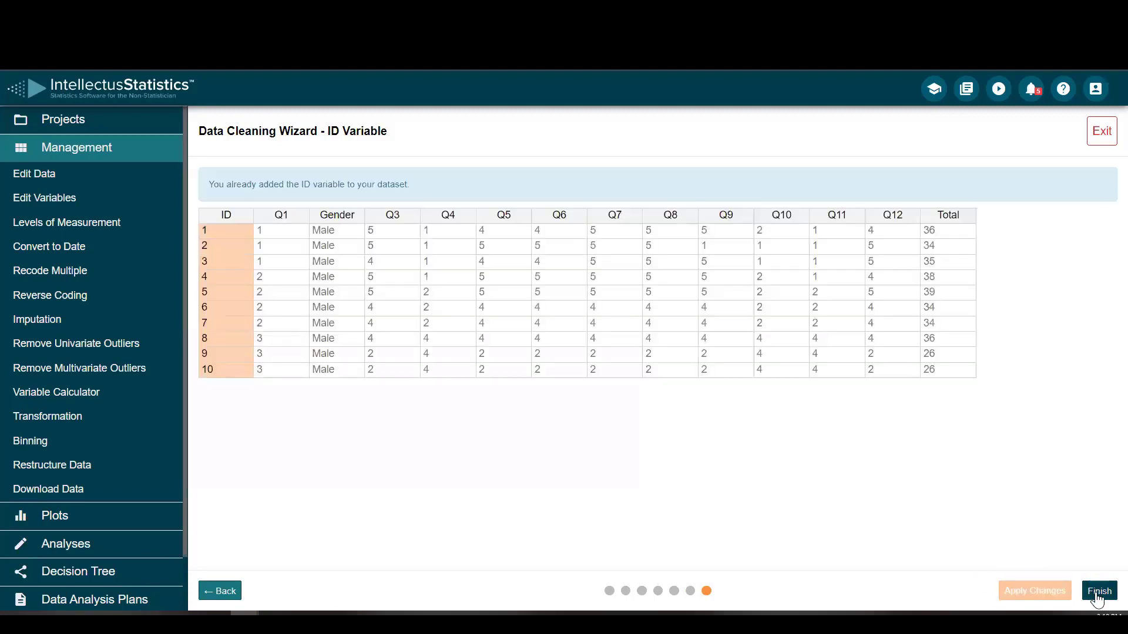
Step: Finish the wizard, accept the levels of measurement, and scroll the cleaned data to the Total column
left_click(1097, 592)
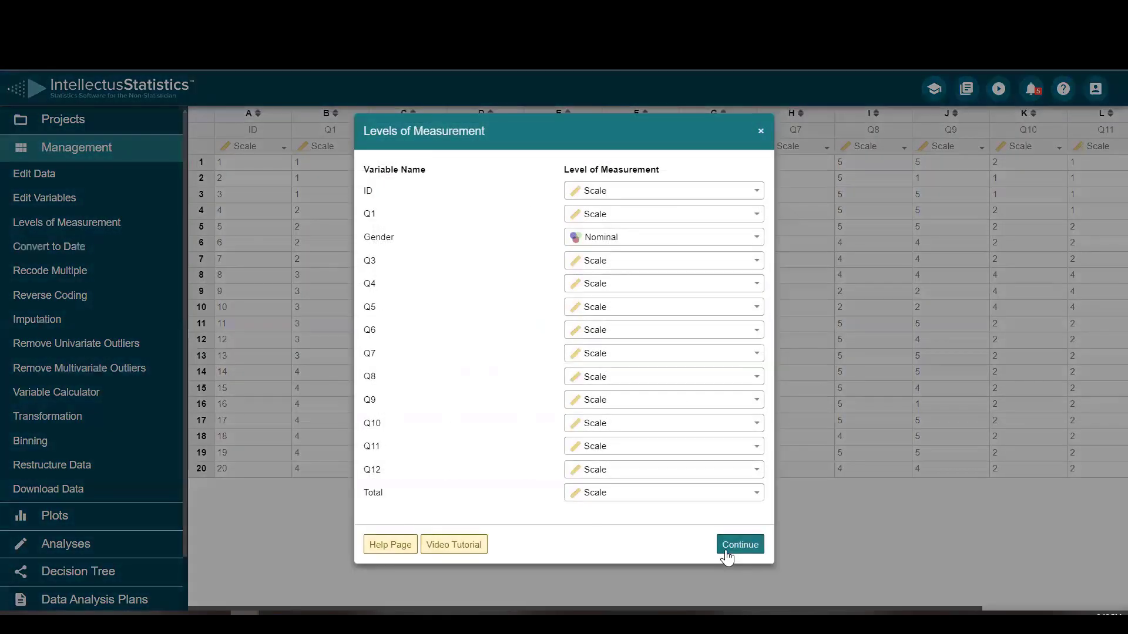
left_click(730, 546)
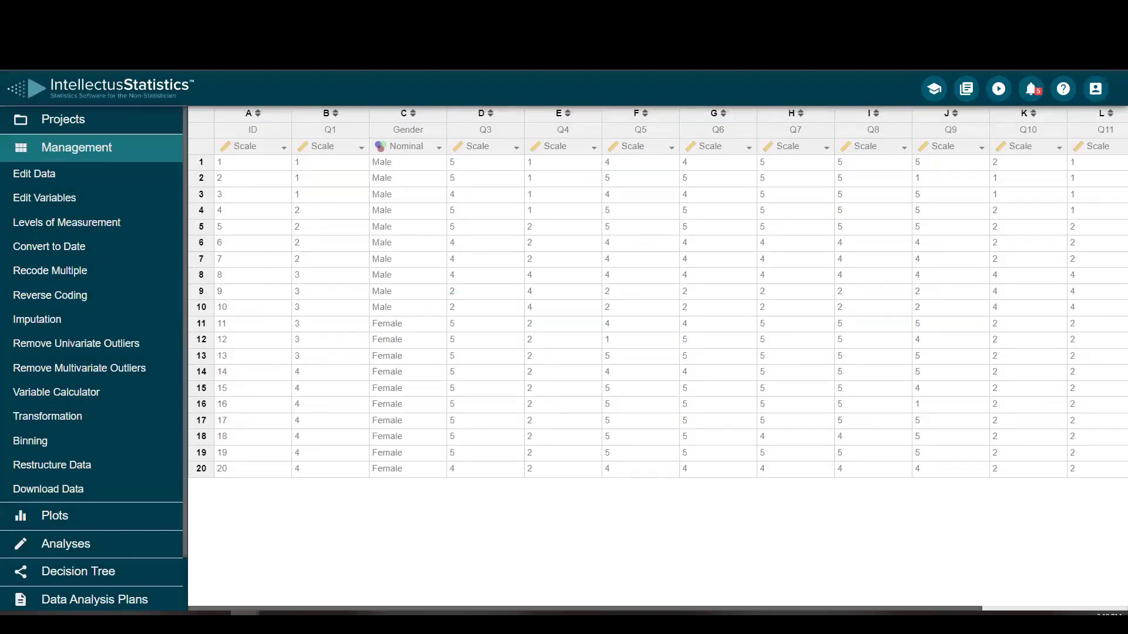
left_click_drag(535, 609, 592, 607)
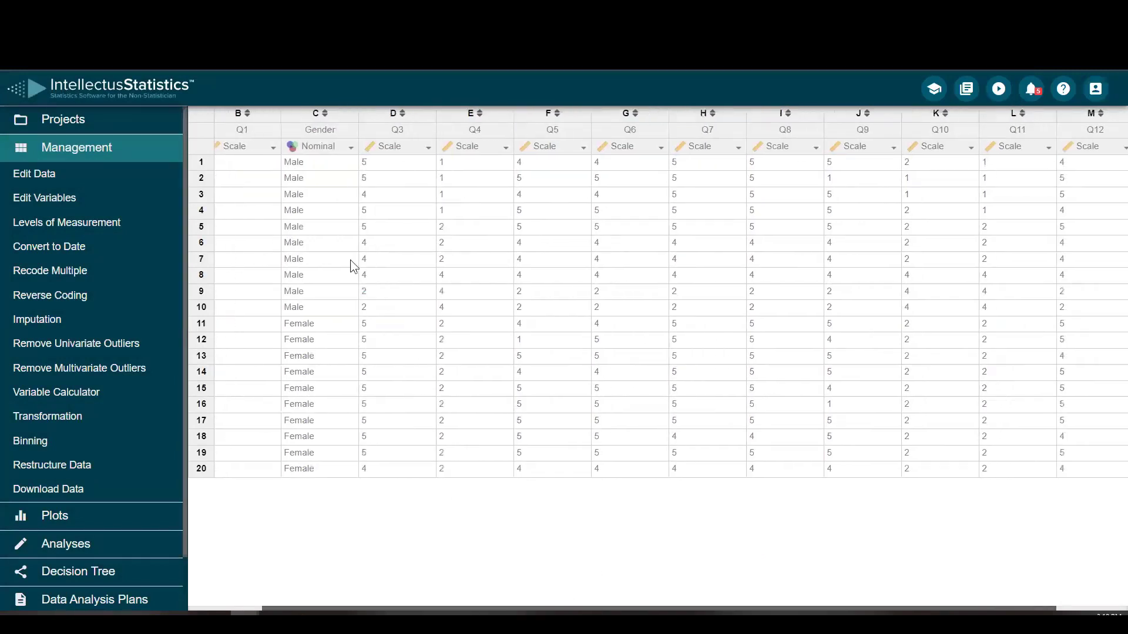
left_click(314, 124)
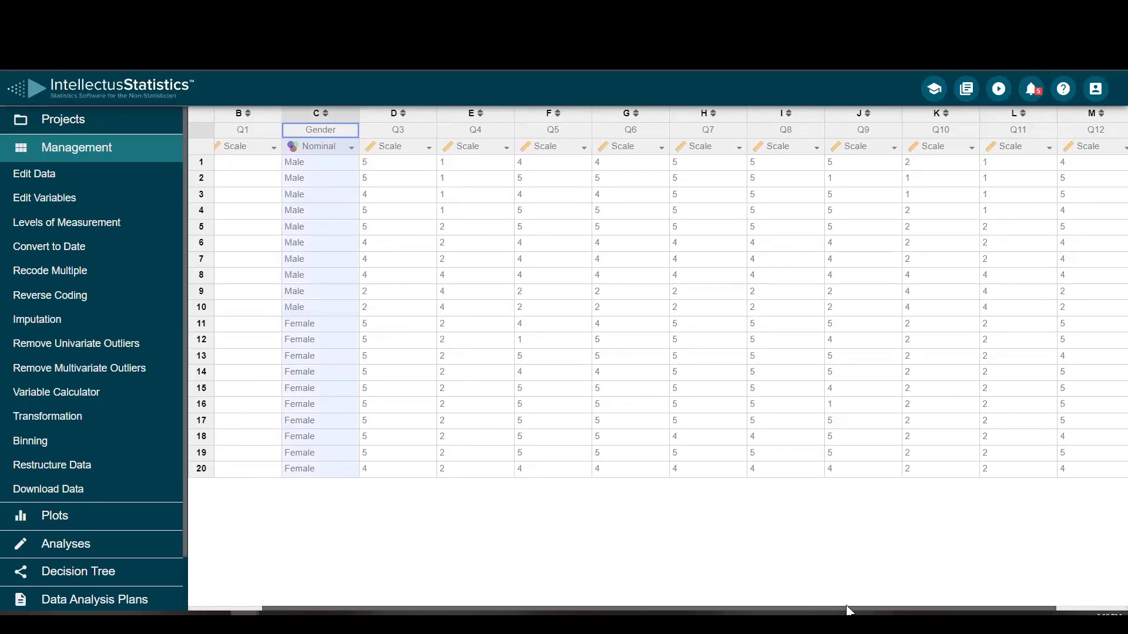
left_click_drag(846, 609, 940, 605)
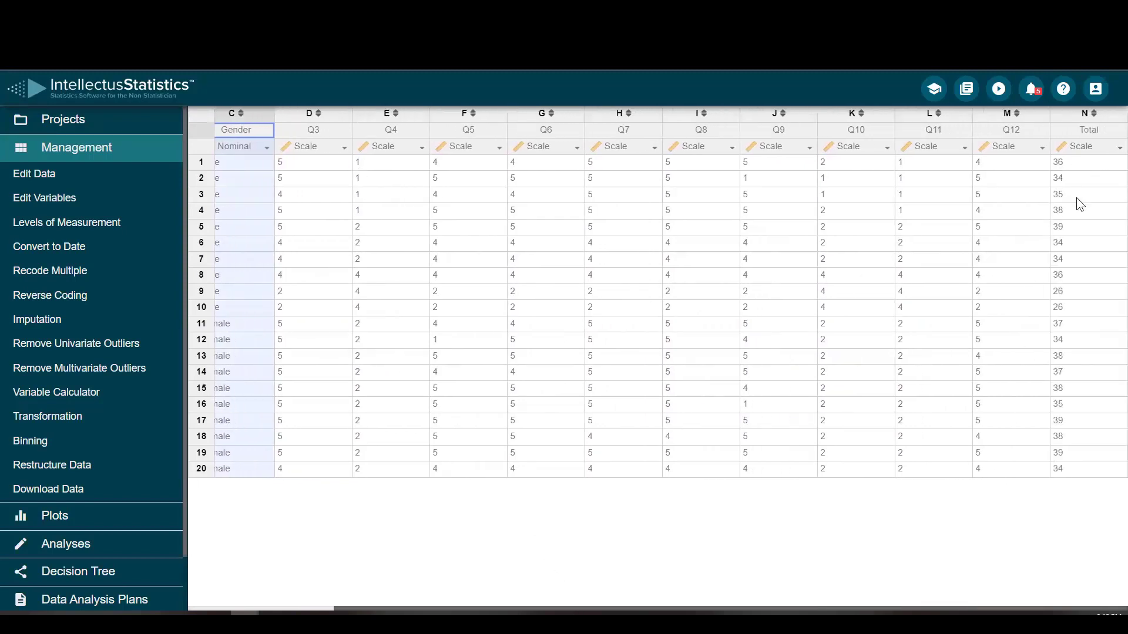